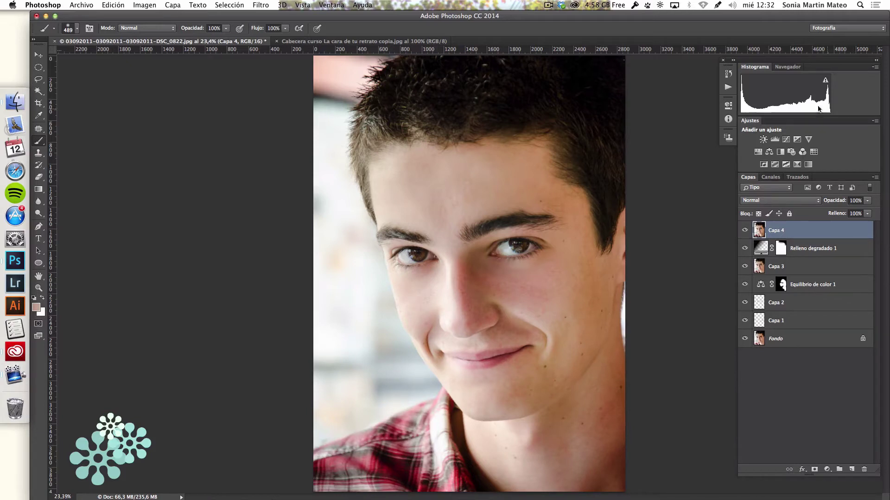
Compare the Rojo, Verde and Azul channels in the Canales panel.
left_click(770, 178)
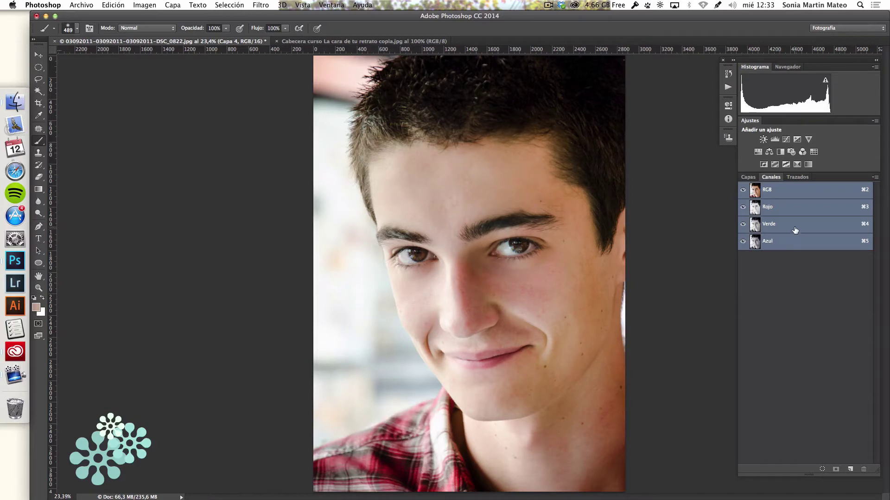
left_click(790, 227)
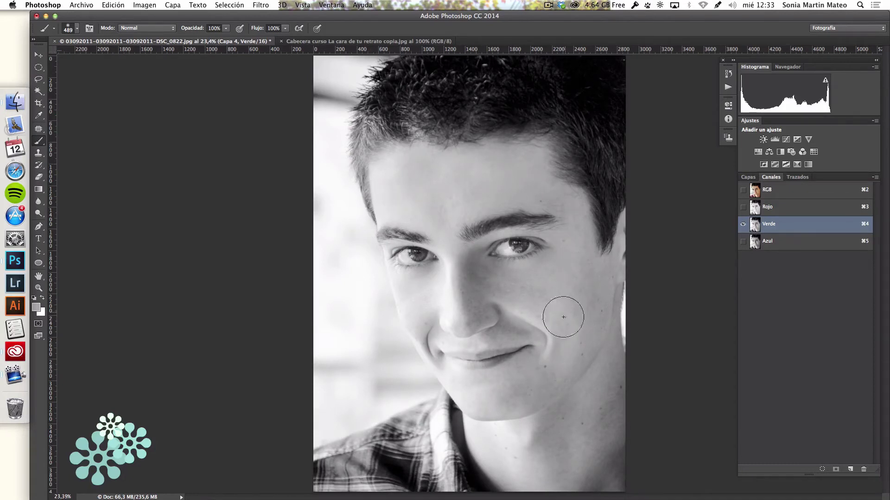
left_click(794, 207)
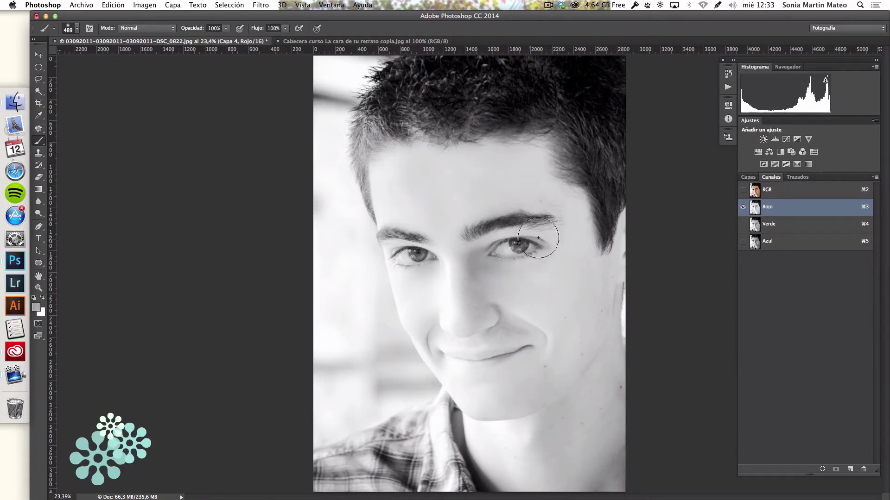
left_click(799, 225)
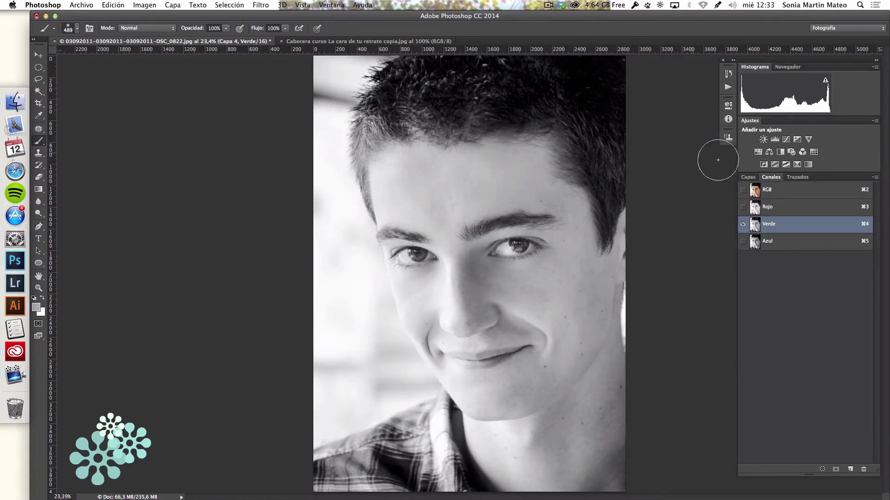
left_click(794, 241)
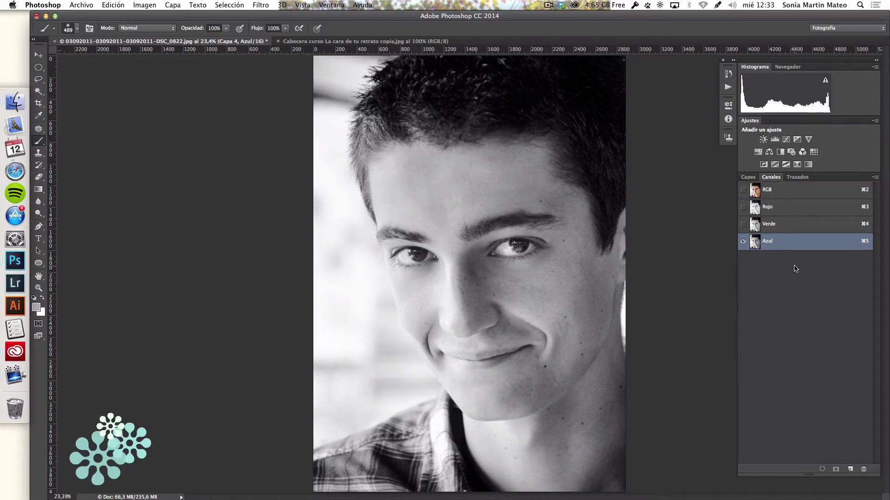
Select the entire Verde channel and copy it.
left_click(796, 223)
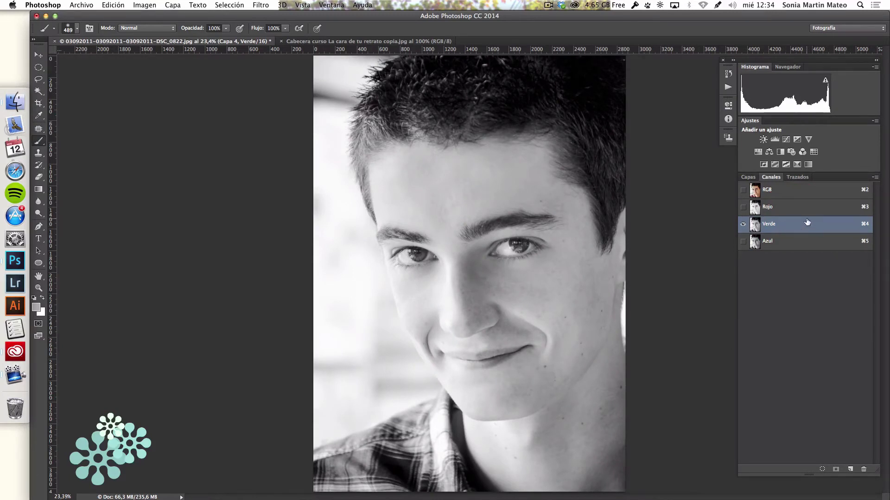
key("super+a")
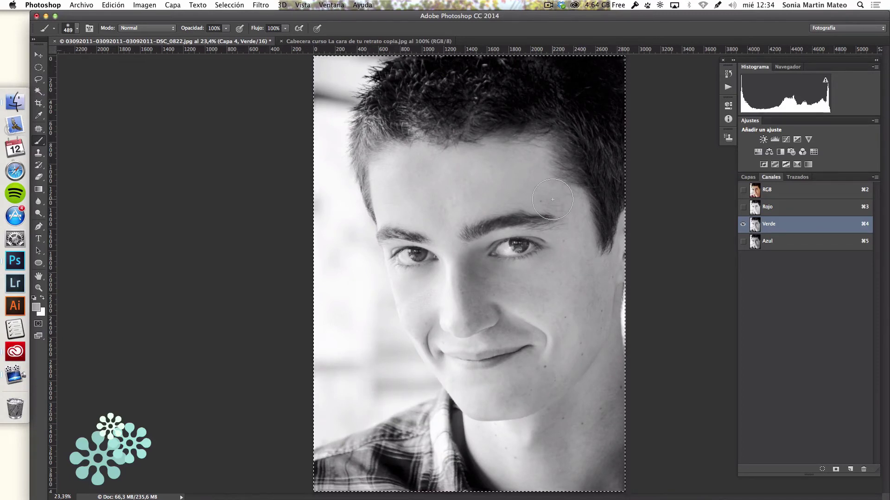
key("super+c")
Paste the copied Verde channel into a new layer, Capa 5, above Capa 4.
left_click(797, 193)
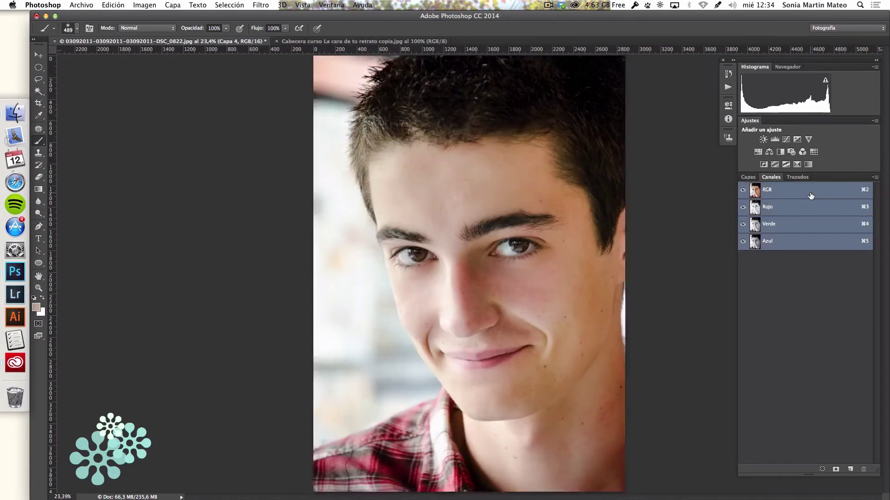
left_click(747, 178)
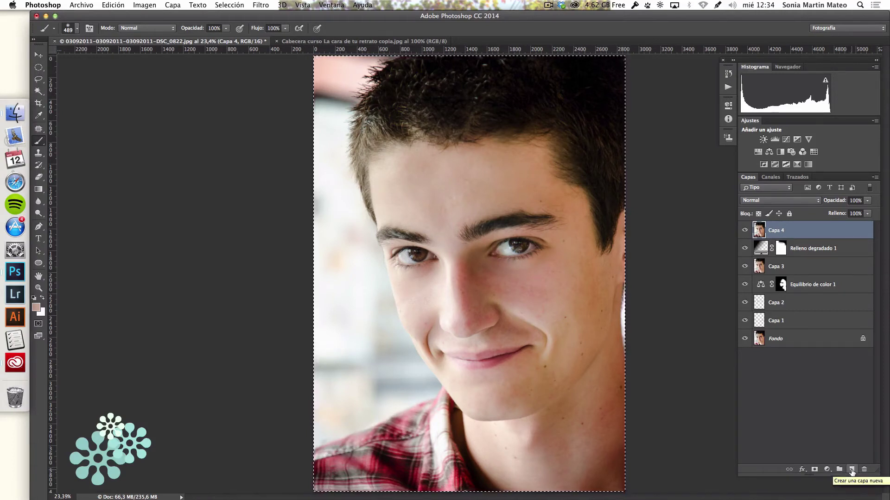
left_click(852, 470)
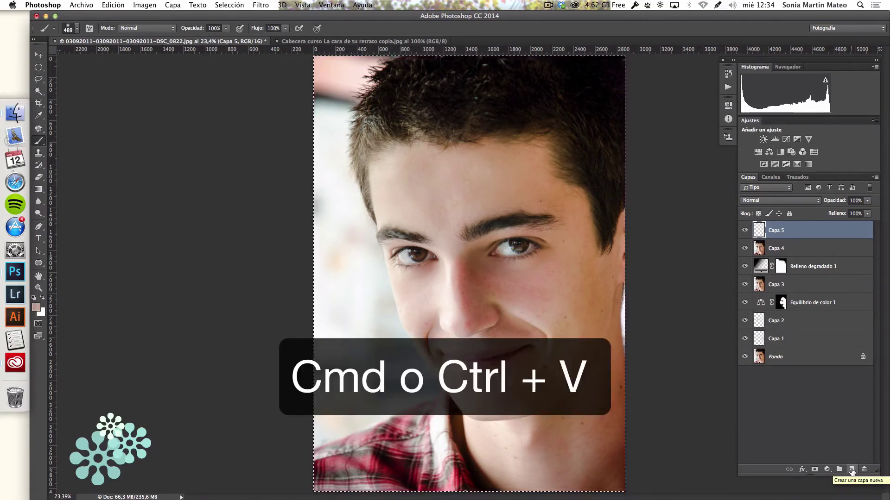
key("super+v")
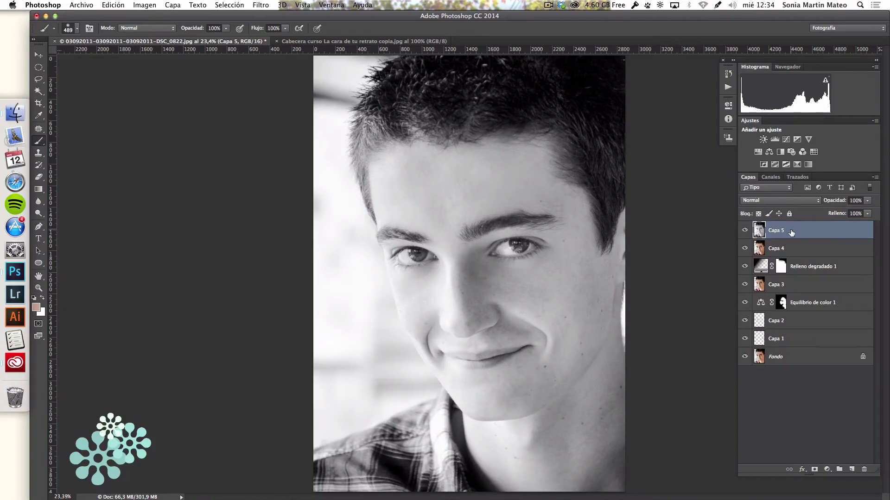
Set Capa 5 to Luz suave blending, check it before and after, and lower its opacity to 62%.
left_click(818, 201)
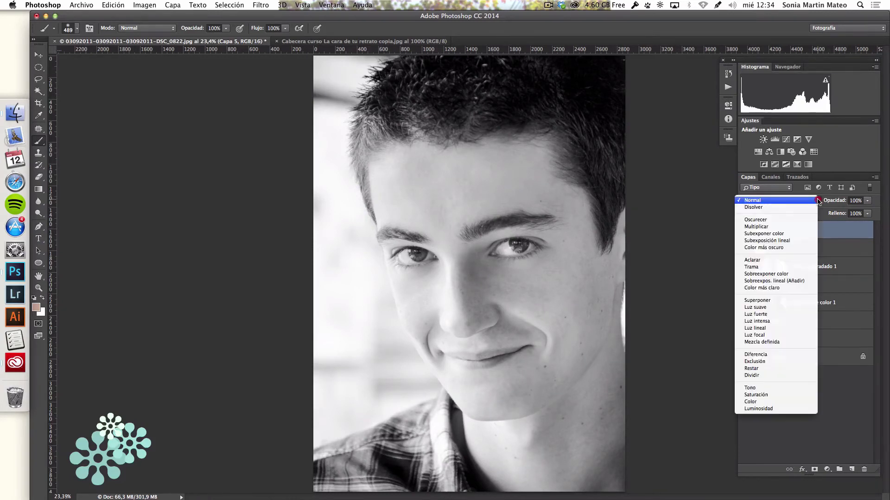
left_click(759, 307)
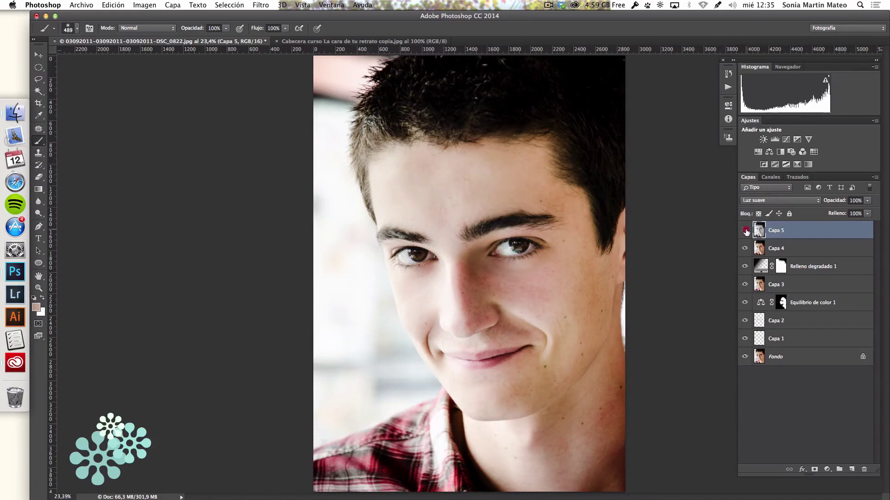
left_click(745, 230)
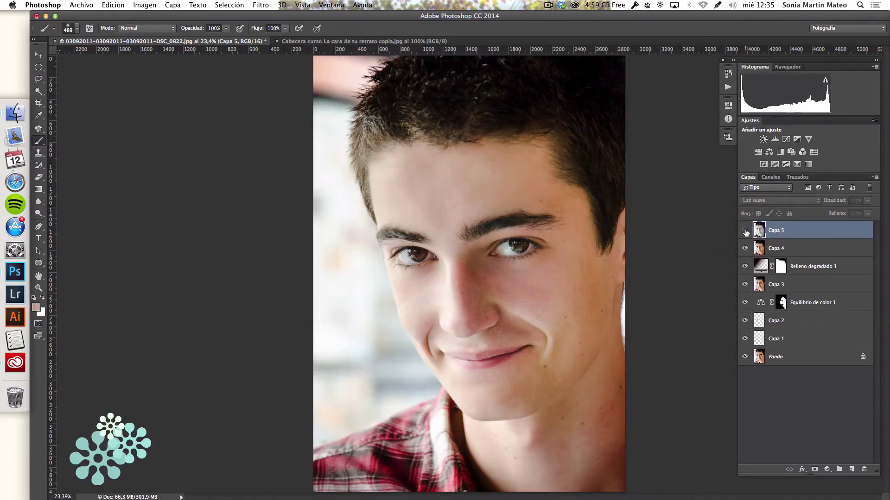
left_click(745, 230)
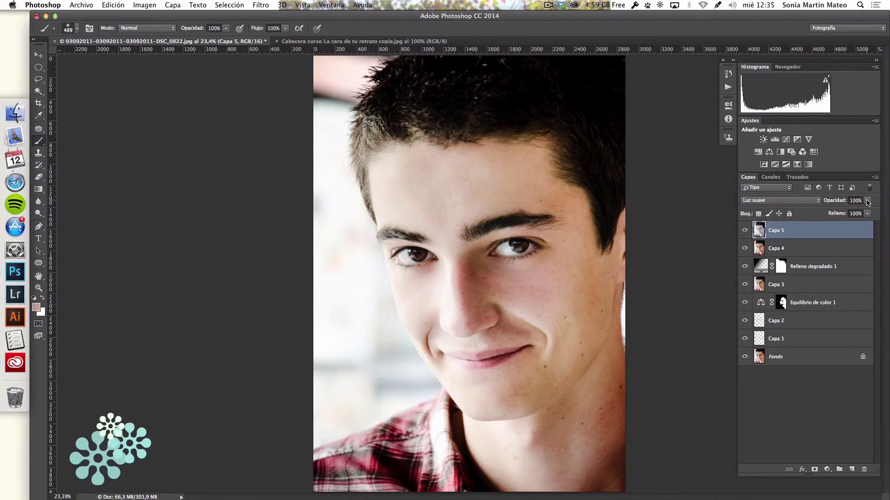
left_click(867, 201)
left_click_drag(870, 210, 854, 210)
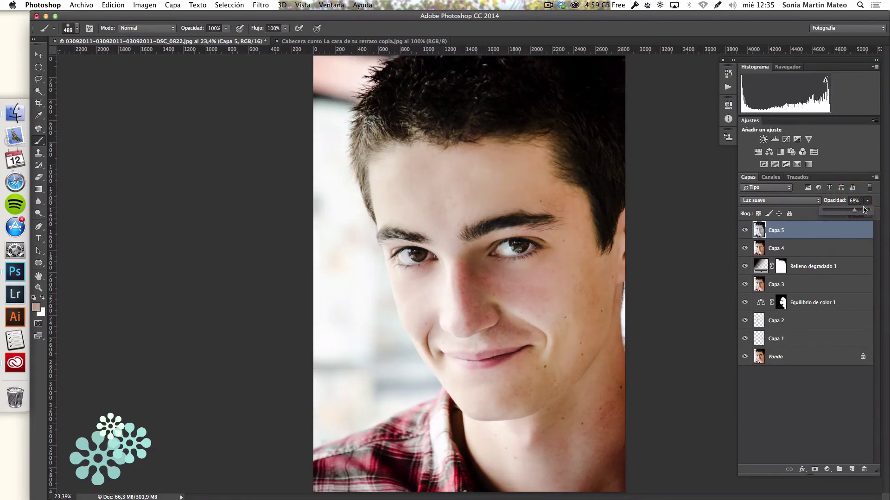
left_click_drag(855, 213, 851, 211)
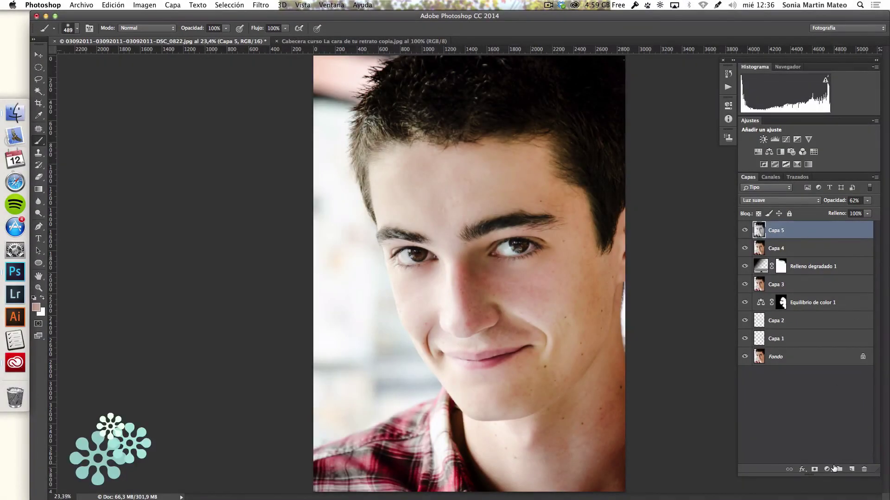
Add a gradient map adjustment layer using the blue preset gradient.
left_click(826, 469)
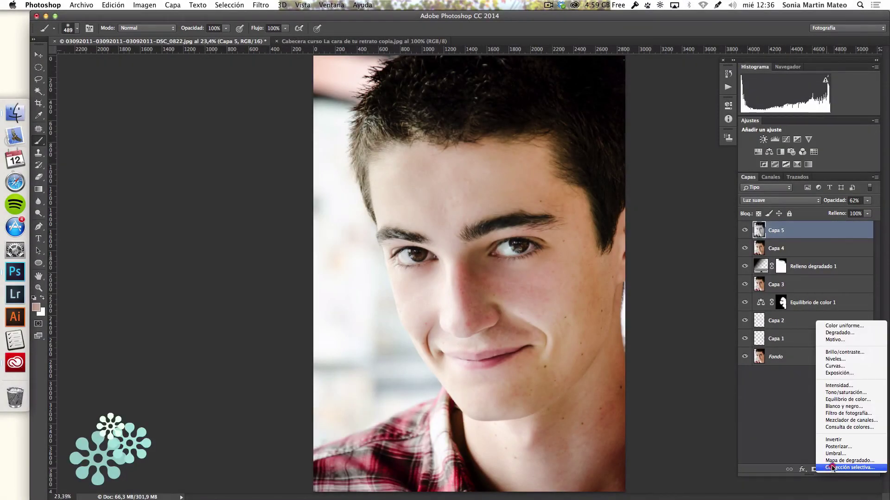
left_click(831, 468)
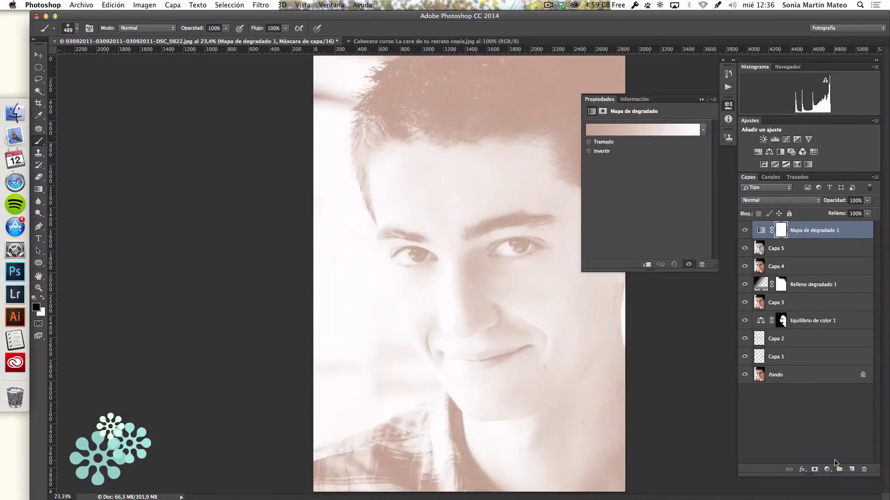
left_click(634, 130)
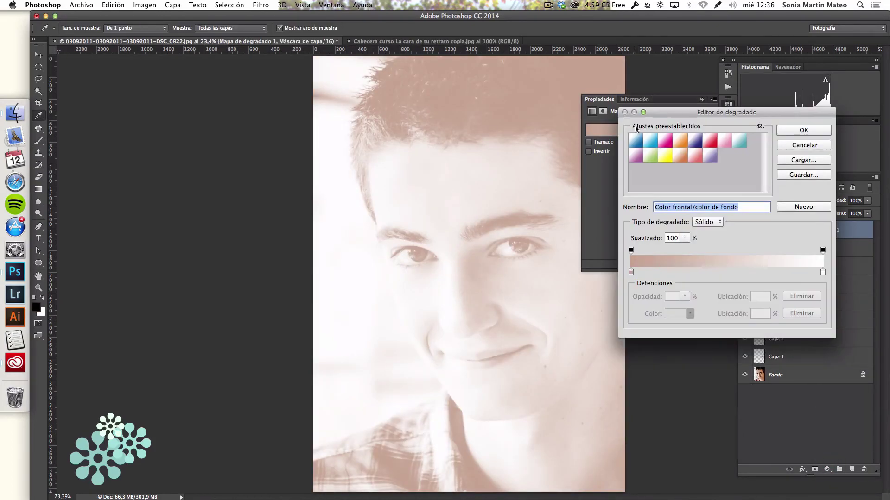
left_click(635, 142)
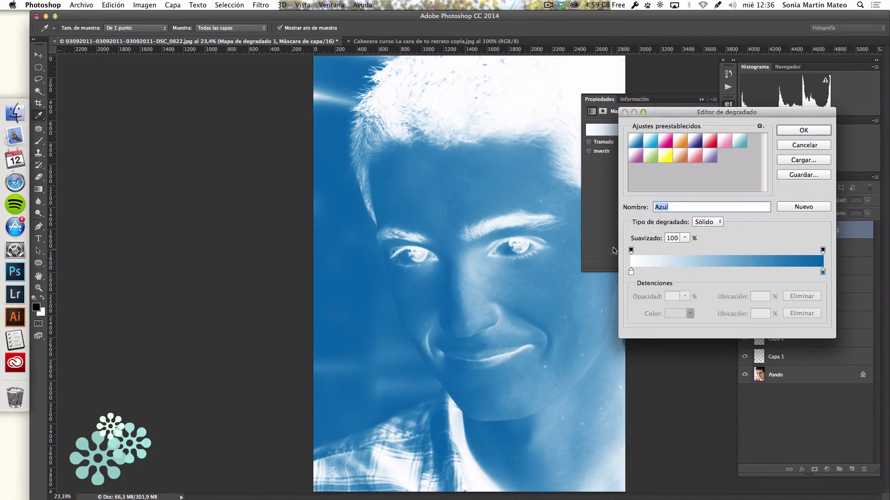
Change the gradient's blue end stop to navy 054a75 and apply the gradient.
double_click(823, 272)
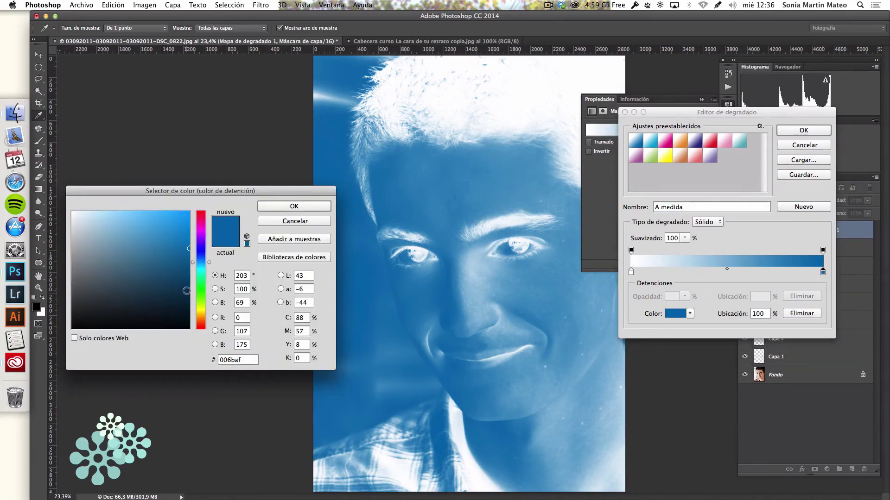
left_click(186, 291)
left_click(294, 207)
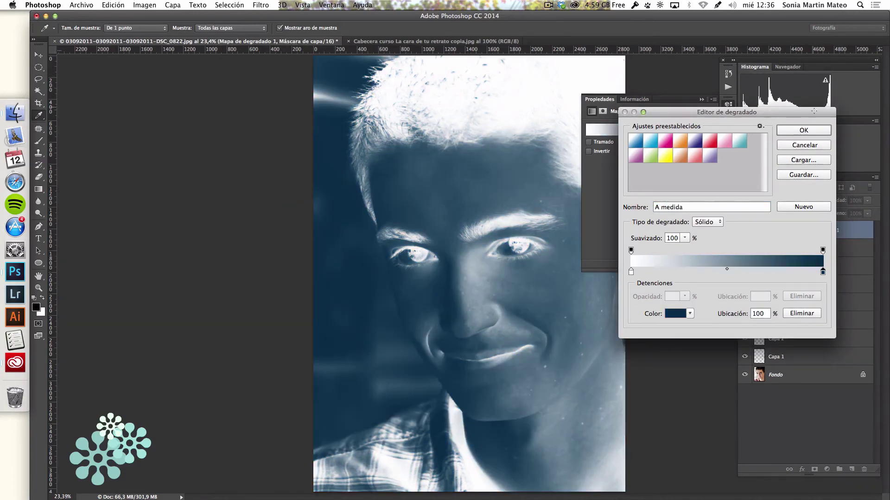
double_click(823, 272)
left_click(184, 275)
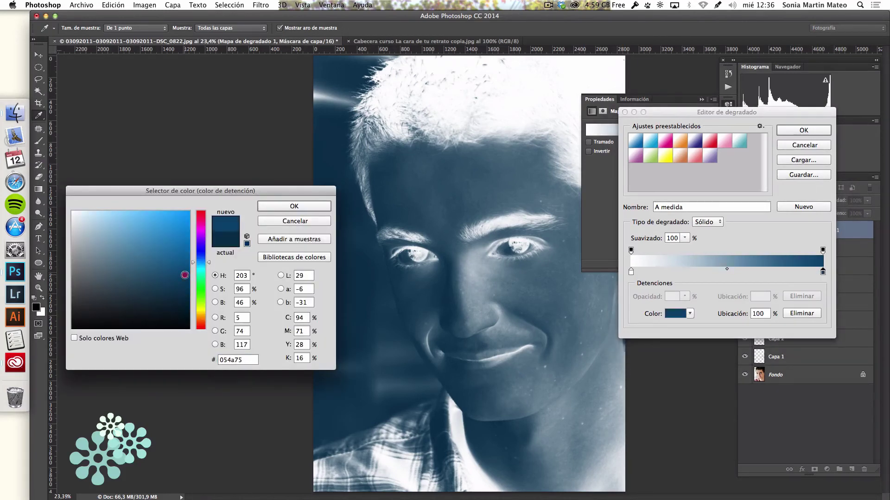
left_click(294, 206)
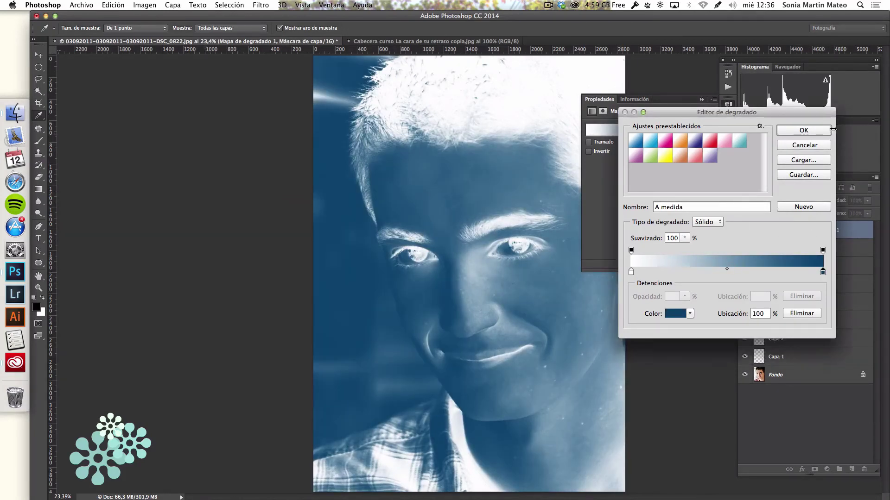
left_click(803, 130)
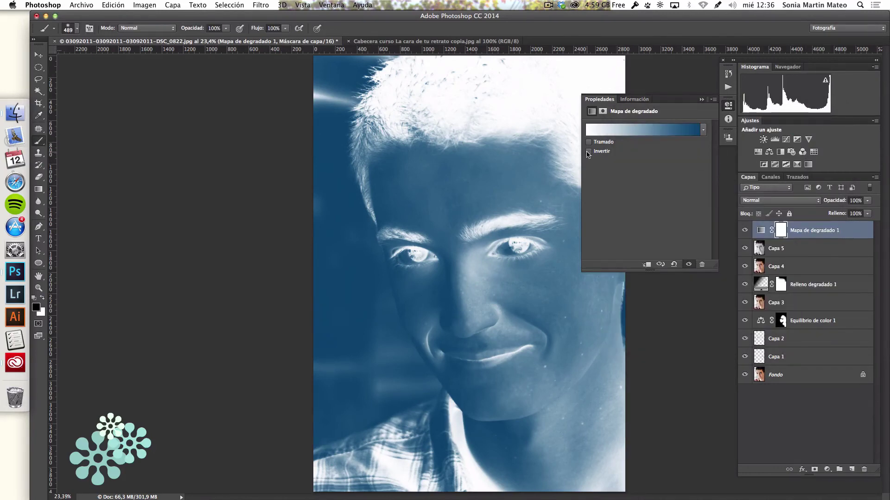
Invert the gradient map and float its Properties panel.
left_click(588, 152)
left_click_drag(602, 99, 152, 134)
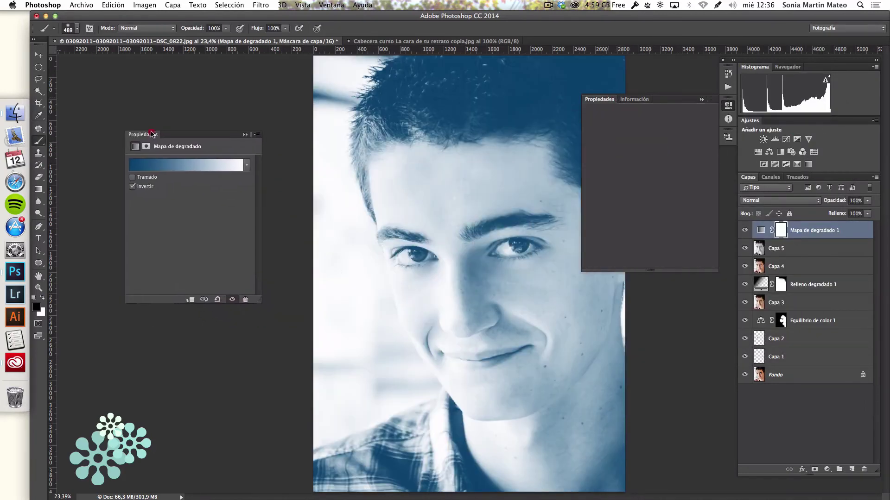
left_click(701, 99)
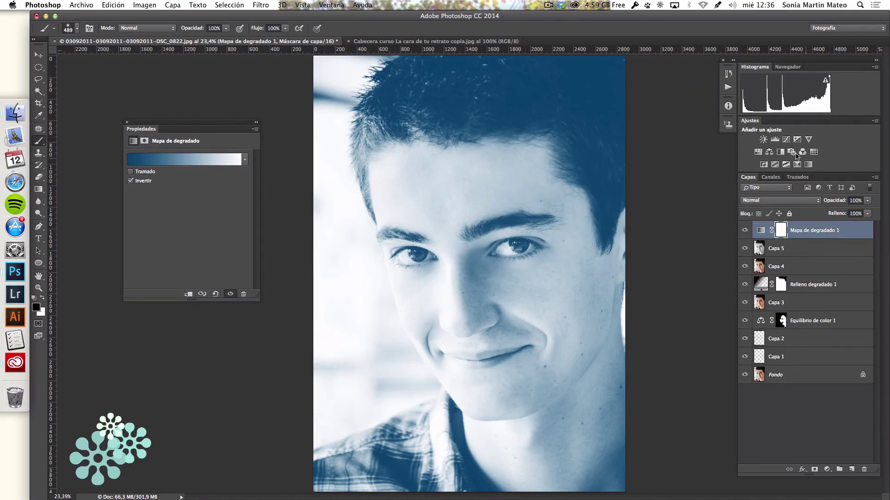
Blend the gradient map as Luz suave at 24% opacity.
left_click(818, 203)
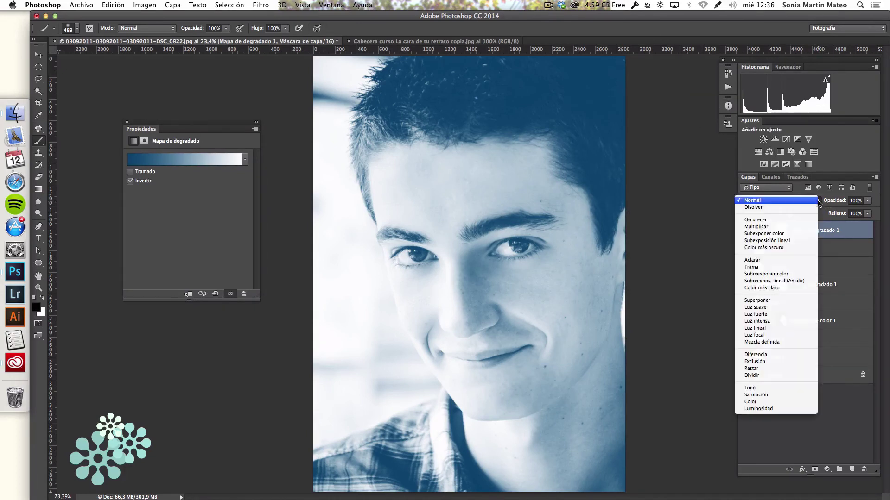
left_click(774, 306)
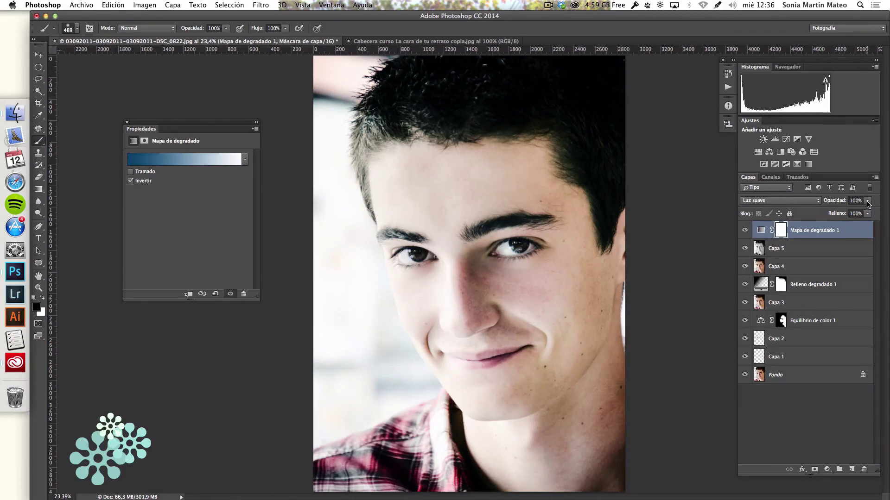
left_click(868, 202)
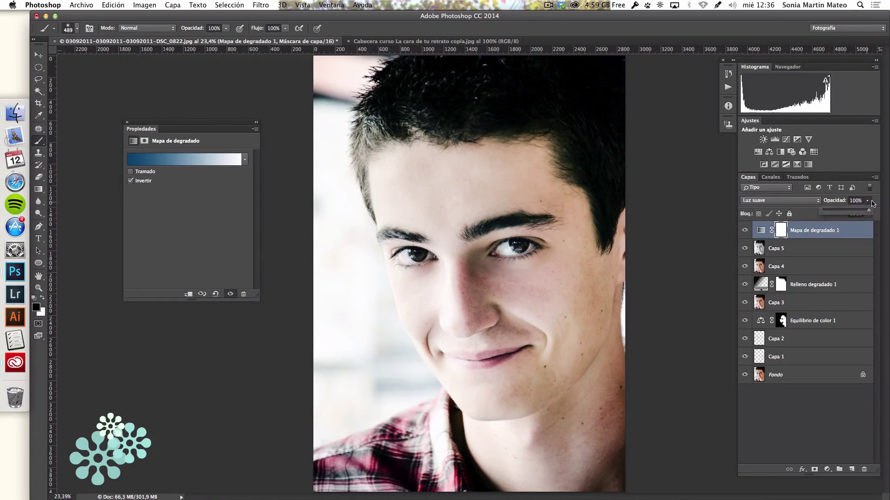
left_click_drag(868, 211, 840, 209)
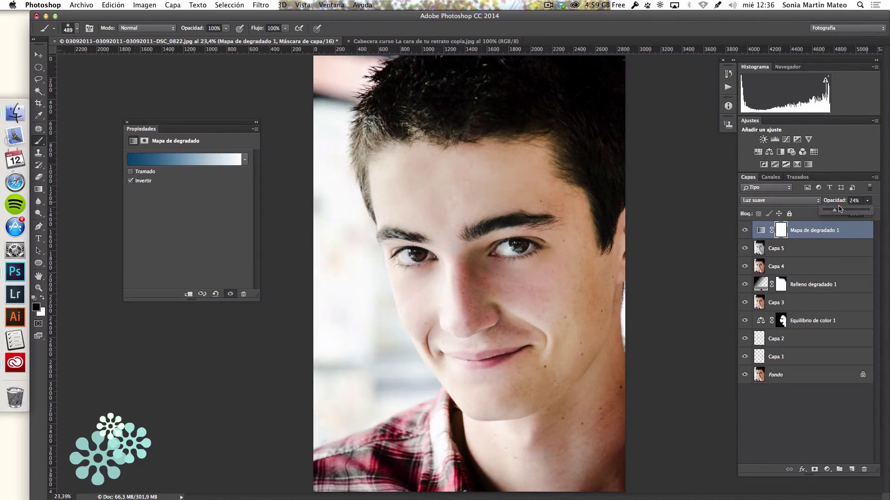
left_click(745, 230)
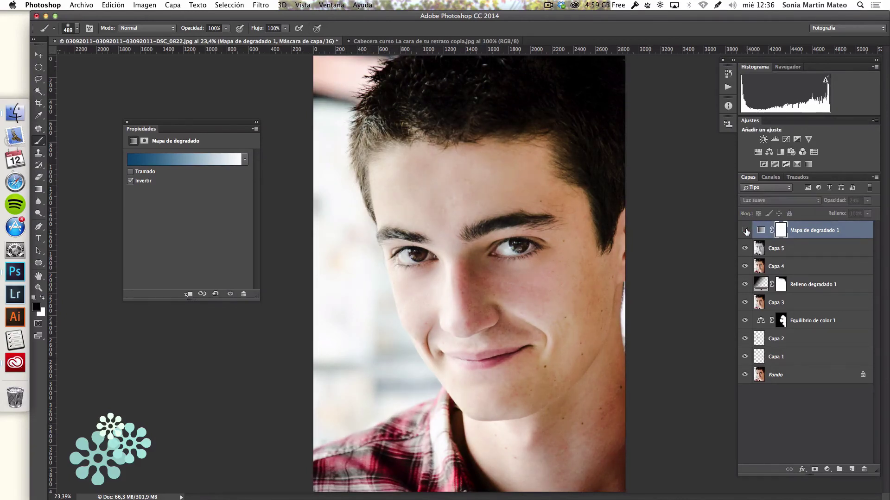
left_click(745, 231)
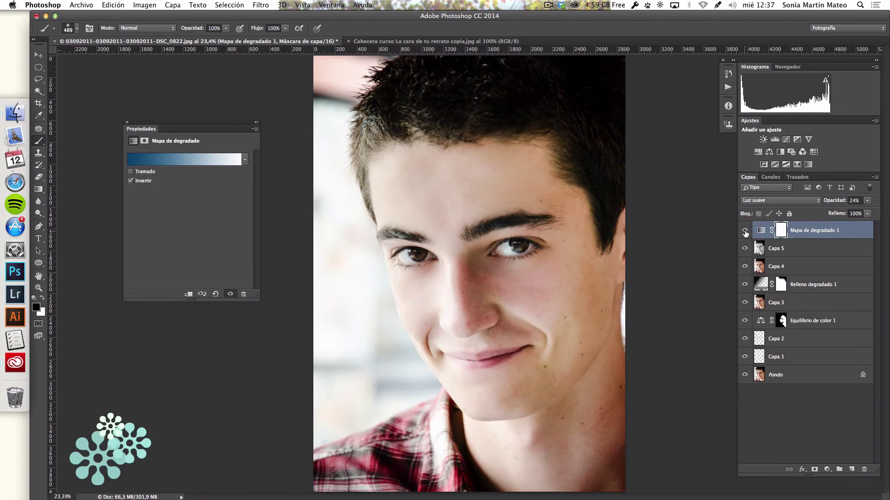
left_click(745, 231)
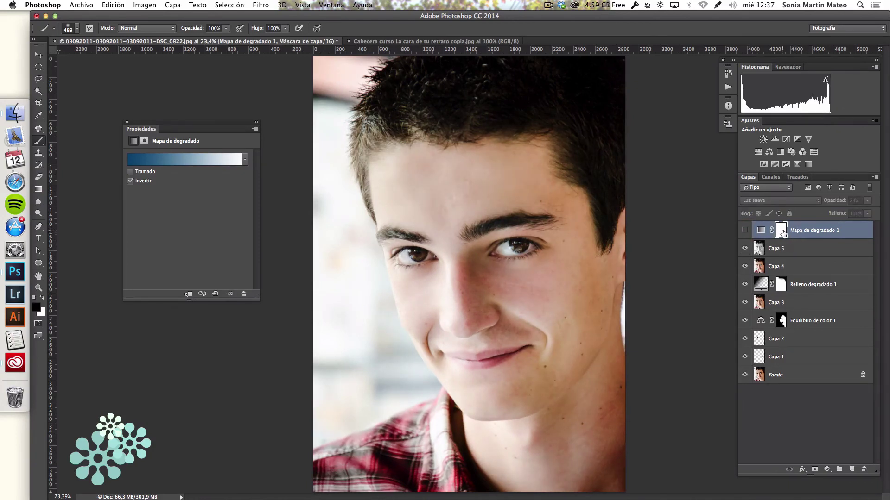
left_click(743, 231)
left_click_drag(744, 231, 745, 249)
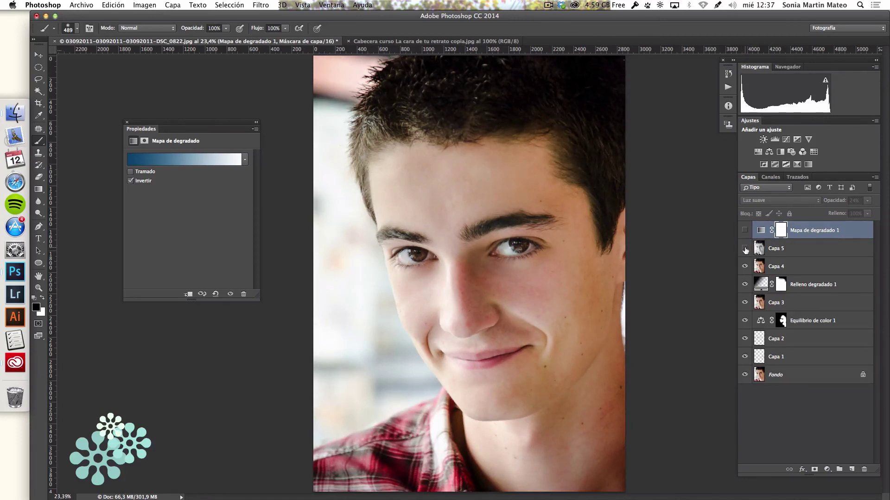
left_click(745, 249)
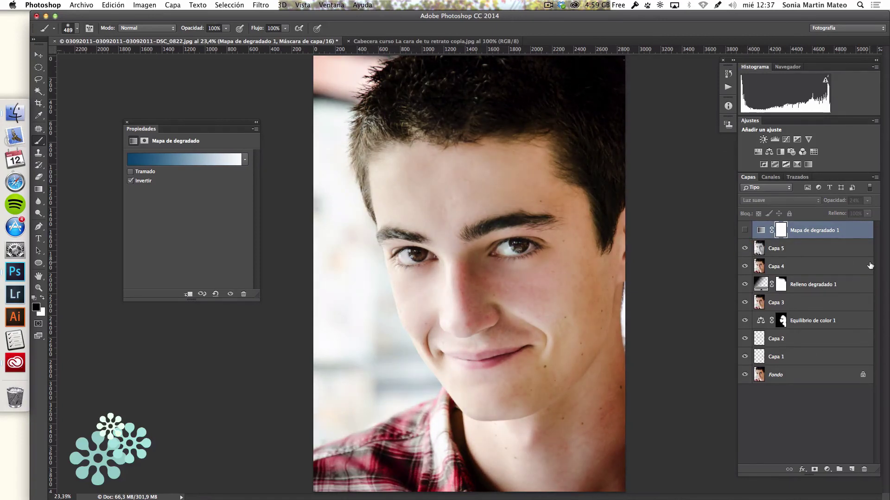
left_click(744, 231)
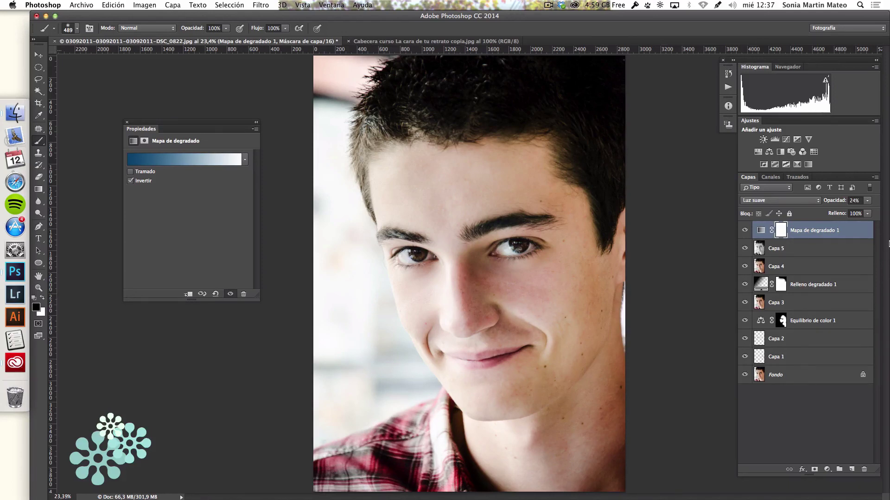
Switch to the La cara de tu retrato header, hiding panels and closing Propiedades.
left_click(369, 40)
key("shift+Tab")
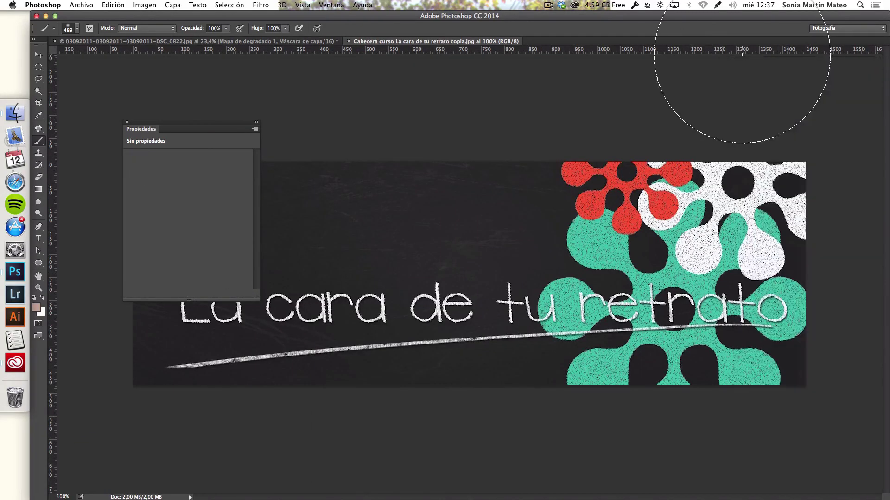
left_click(127, 122)
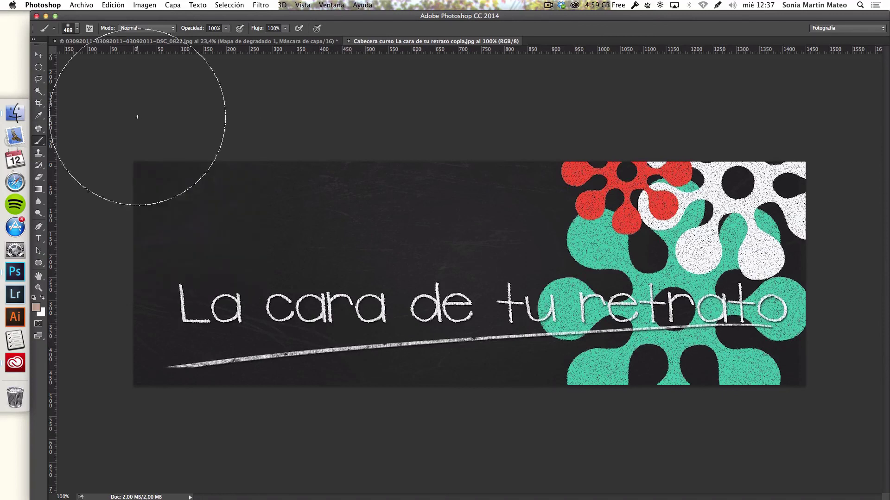